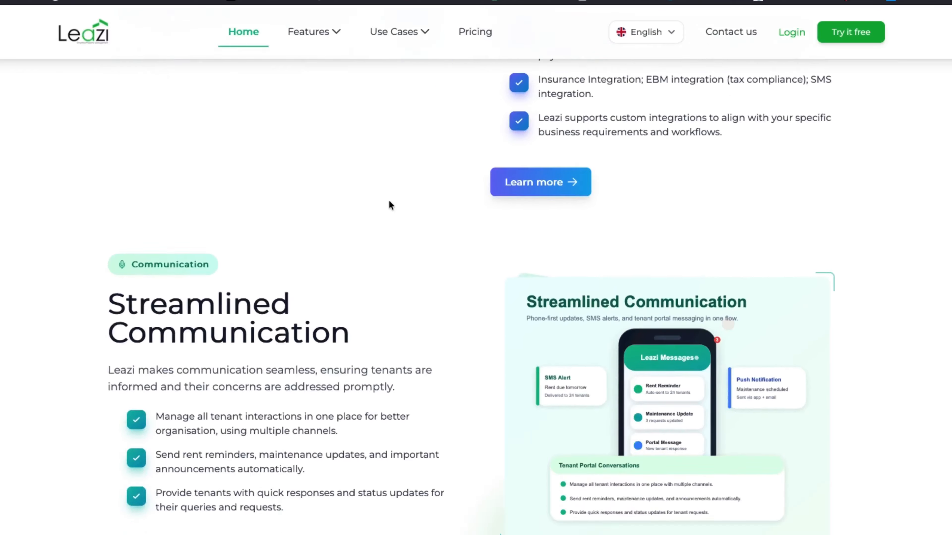
{"action": "scroll", "coordinate": [389, 201], "scroll_direction": "down", "scroll_amount": 15}
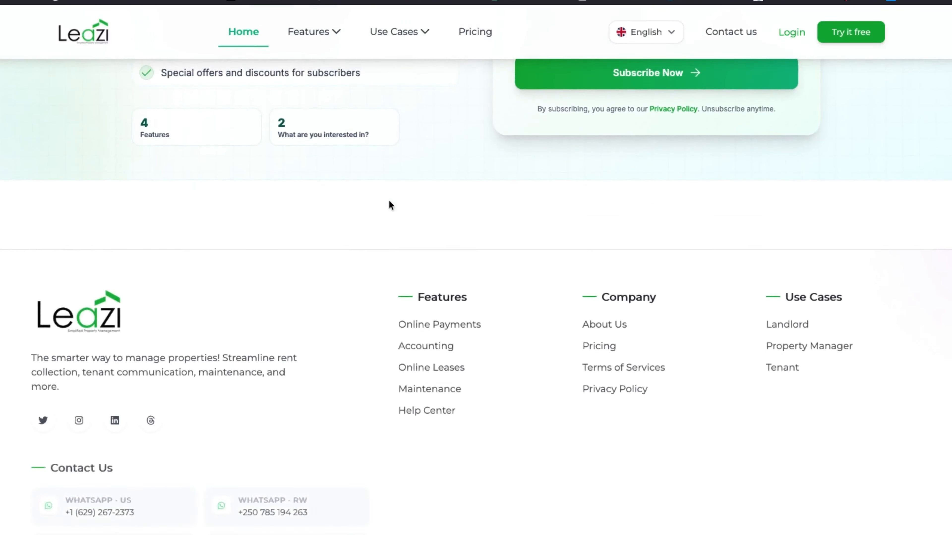
Step: Log in to Leazi from its home page using the third Google account offered after expanding the account list
{"action": "scroll", "coordinate": [389, 202], "scroll_direction": "up", "scroll_amount": 20}
{"action": "scroll", "coordinate": [390, 205], "scroll_direction": "up", "scroll_amount": 5}
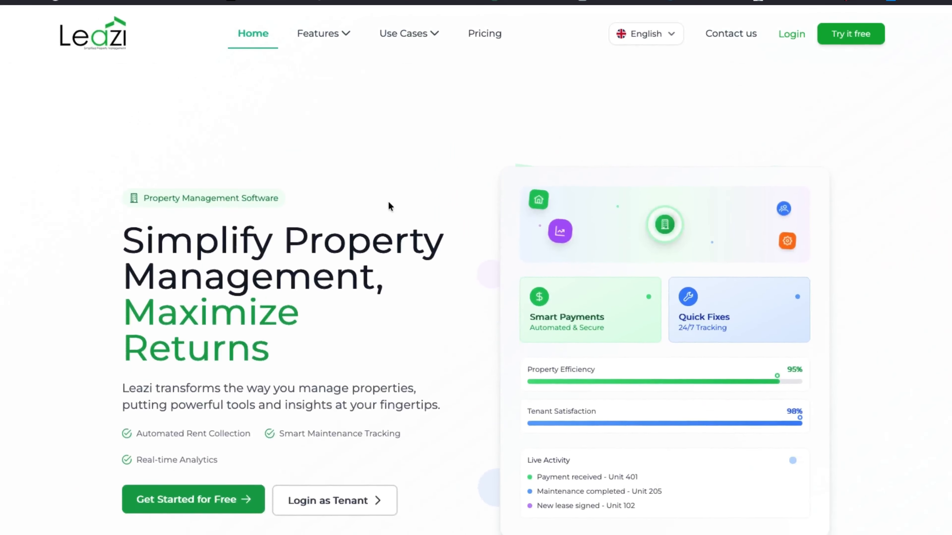
{"action": "left_click", "coordinate": [787, 34]}
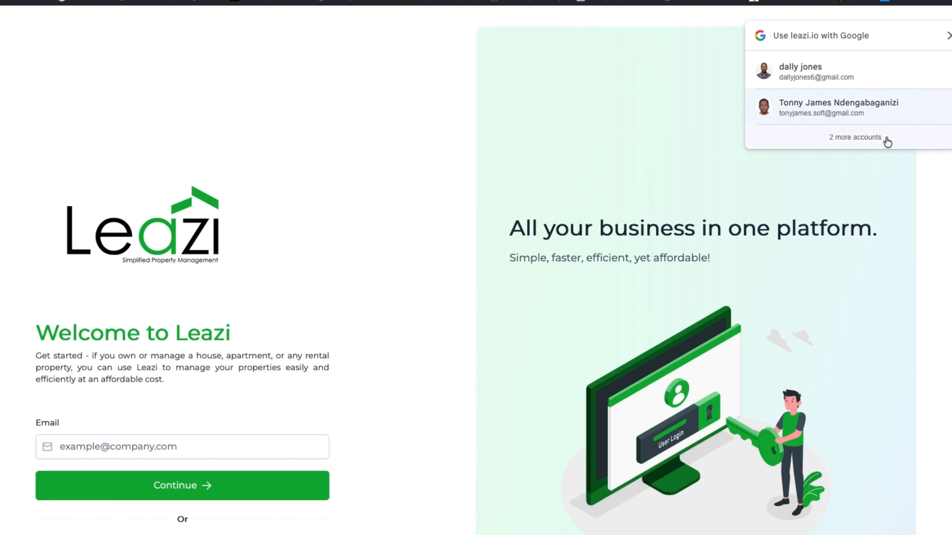
{"action": "left_click", "coordinate": [867, 140]}
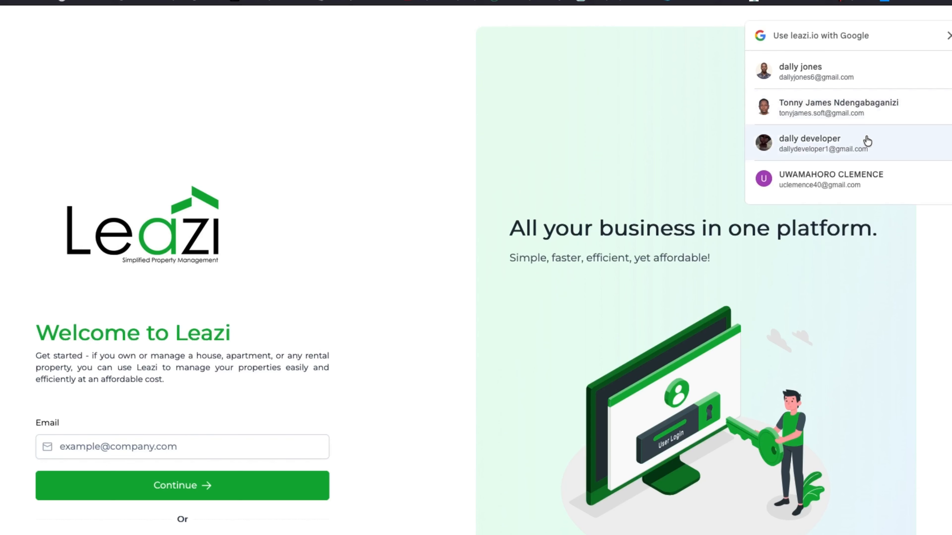
{"action": "left_click", "coordinate": [824, 146]}
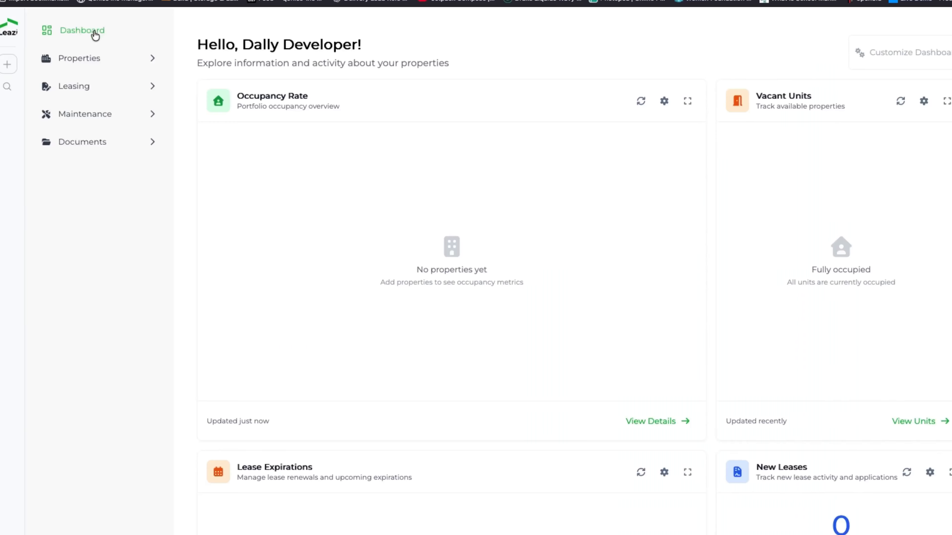
Step: Start adding a new property and name it HILL SIDE ECOPARK
{"action": "left_click", "coordinate": [124, 60]}
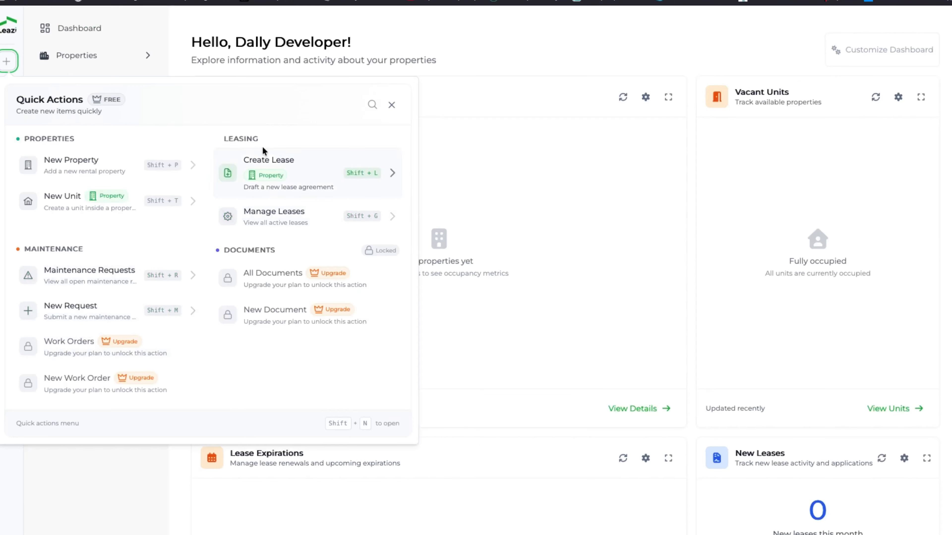
{"action": "left_click", "coordinate": [108, 168]}
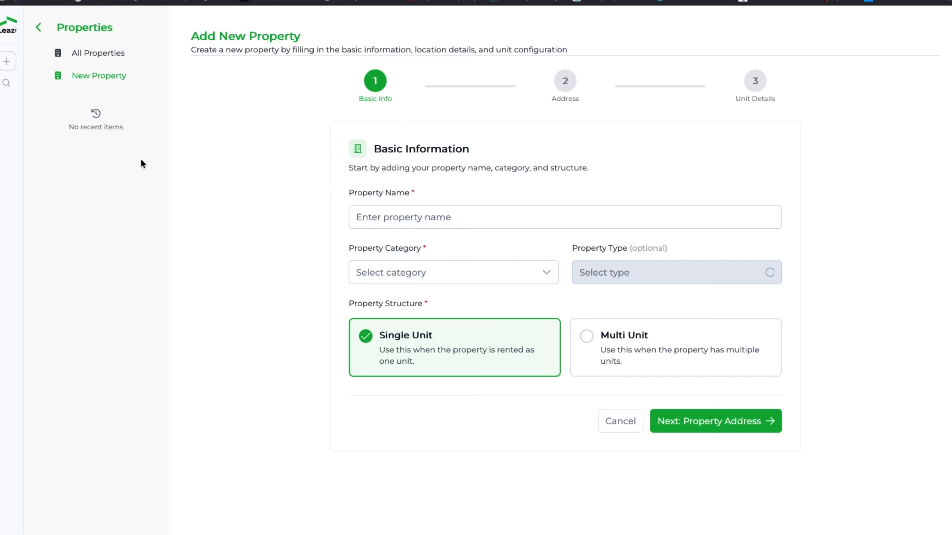
{"action": "left_click", "coordinate": [531, 226]}
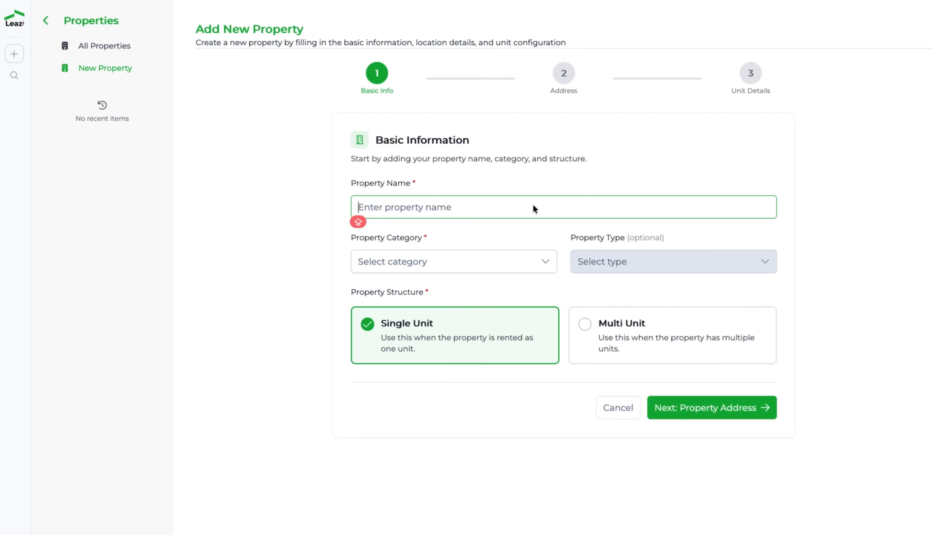
{"action": "type", "text": "HILL"}
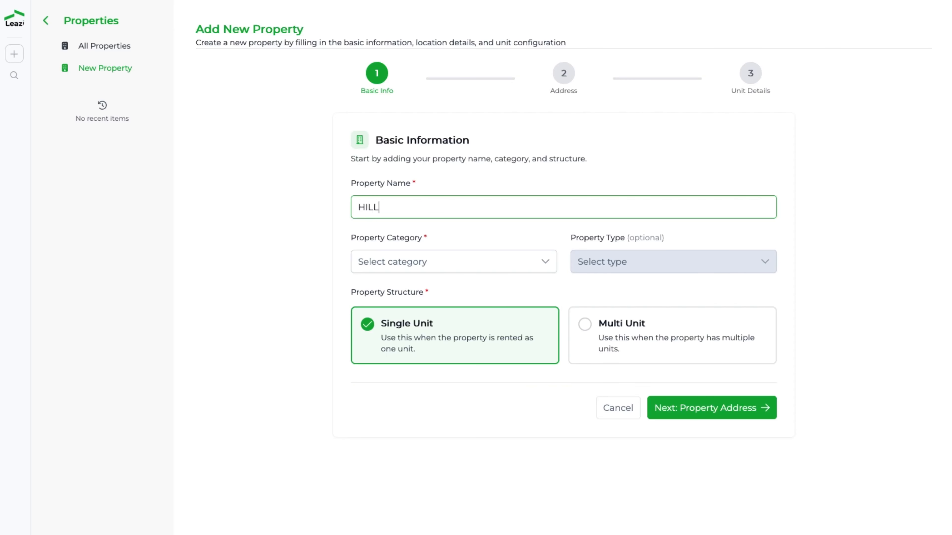
{"action": "type", "text": " SIDE ECOPARK"}
Step: Set the property category to Residential and the structure to Multi Unit, and proceed to the property address
{"action": "left_click", "coordinate": [449, 259]}
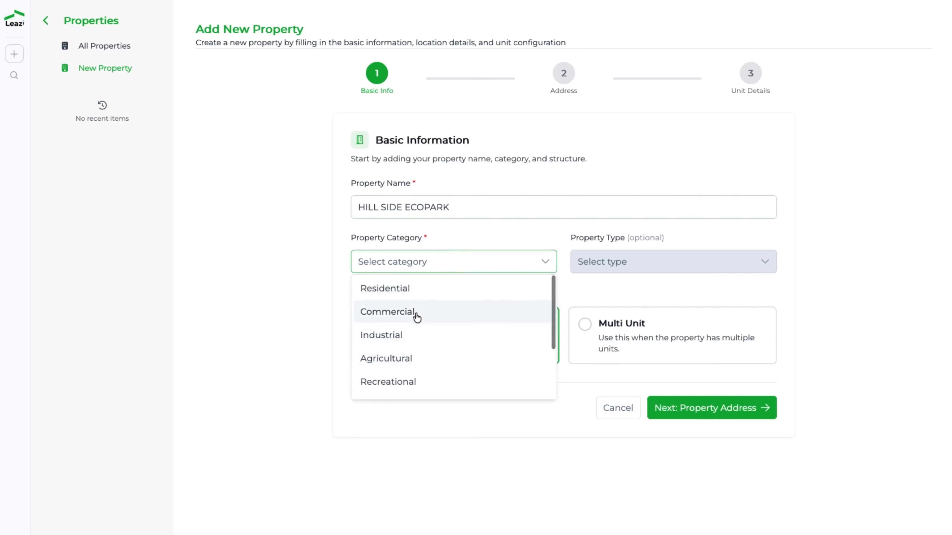
{"action": "left_click", "coordinate": [417, 317]}
{"action": "left_click", "coordinate": [471, 269]}
{"action": "left_click", "coordinate": [438, 288]}
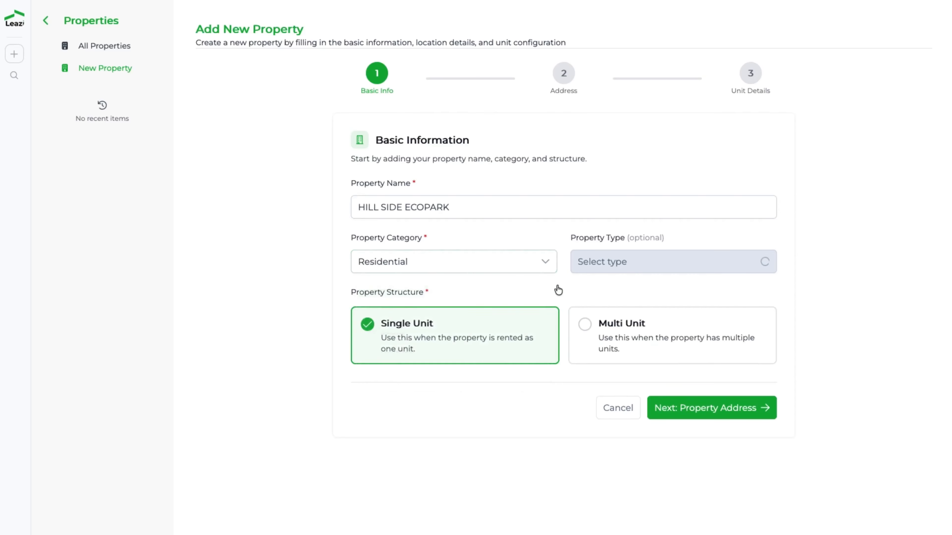
{"action": "left_click", "coordinate": [681, 343]}
{"action": "left_click", "coordinate": [719, 414]}
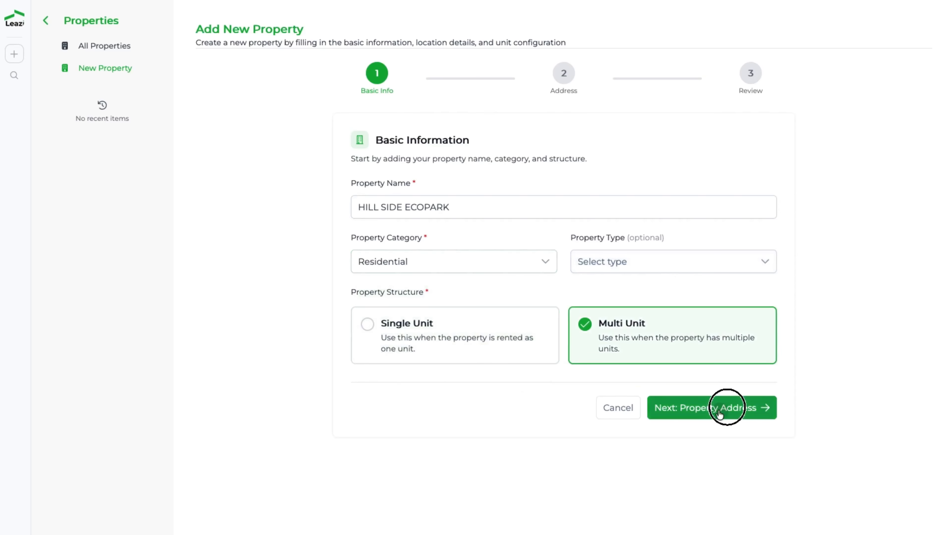
Step: Search for "KACYIR", choose Kacyiru Executive Apartments, Kigali, Rwanda as the property's address, and proceed to the review
{"action": "left_click", "coordinate": [472, 237]}
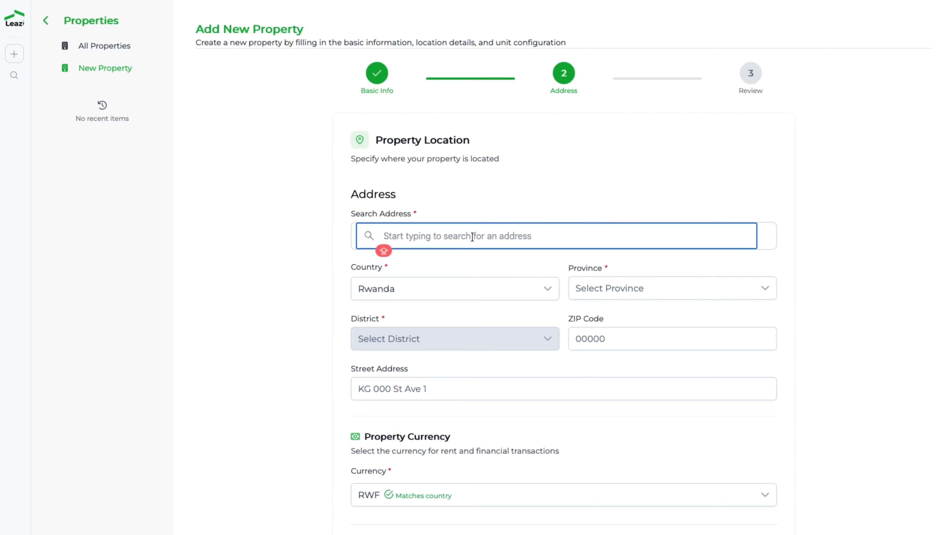
{"action": "type", "text": "KACYI"}
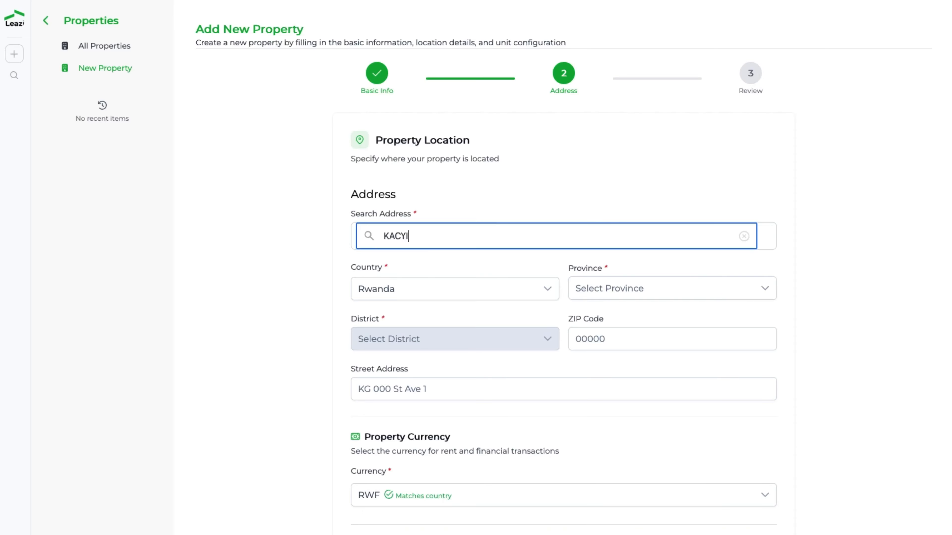
{"action": "type", "text": "R"}
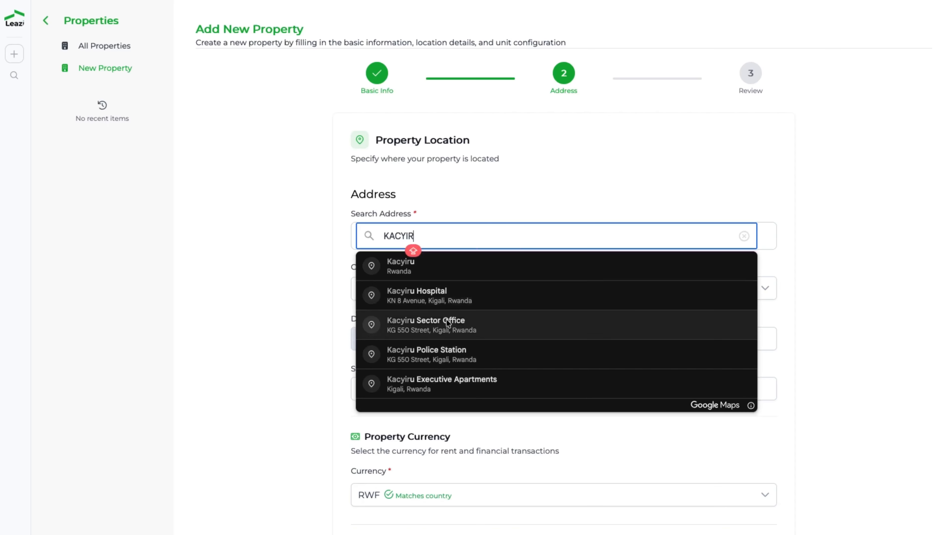
{"action": "scroll", "coordinate": [453, 360], "scroll_direction": "down", "scroll_amount": 2}
{"action": "left_click", "coordinate": [442, 336]}
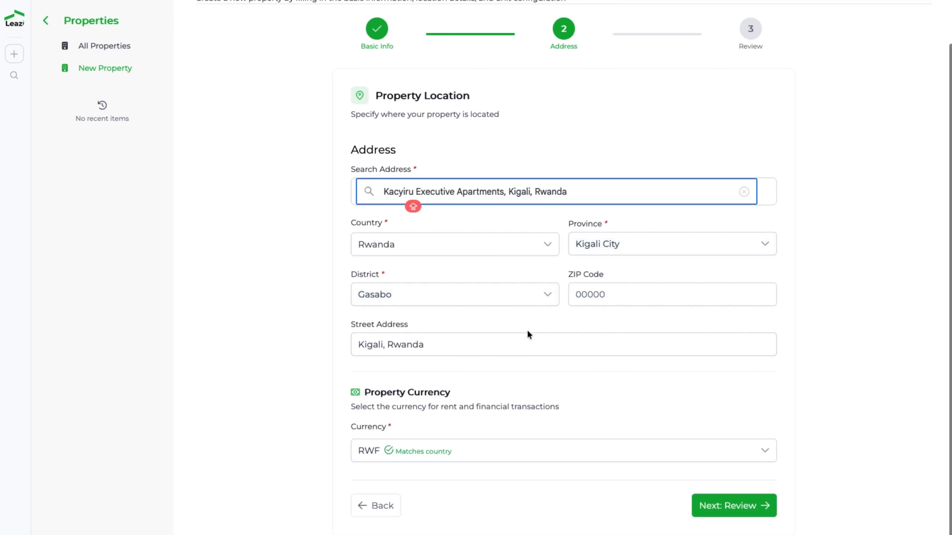
{"action": "left_click", "coordinate": [735, 506]}
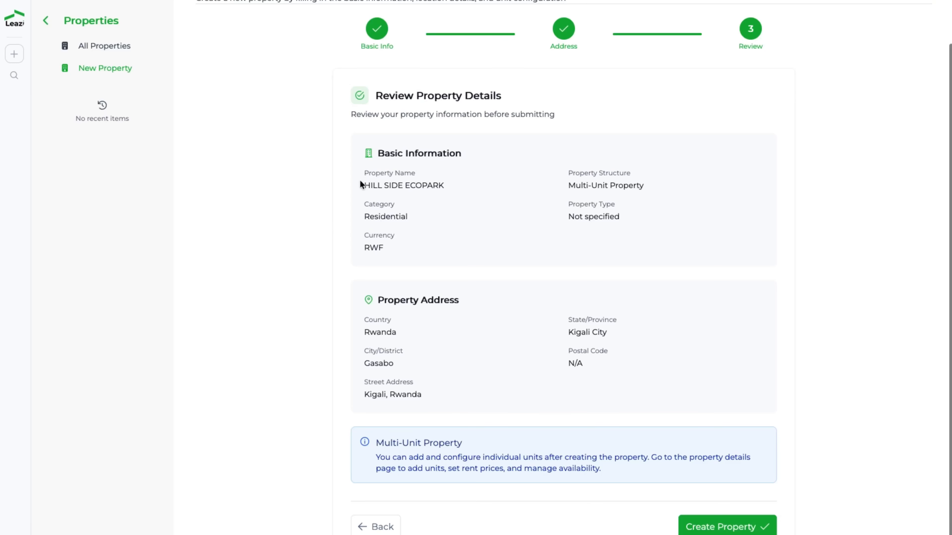
Step: Review the property's name, category and structure, and create the property
{"action": "left_click_drag", "start_coordinate": [360, 184], "coordinate": [485, 185]}
{"action": "left_click_drag", "start_coordinate": [425, 215], "coordinate": [358, 216]}
{"action": "left_click_drag", "start_coordinate": [536, 190], "coordinate": [686, 185]}
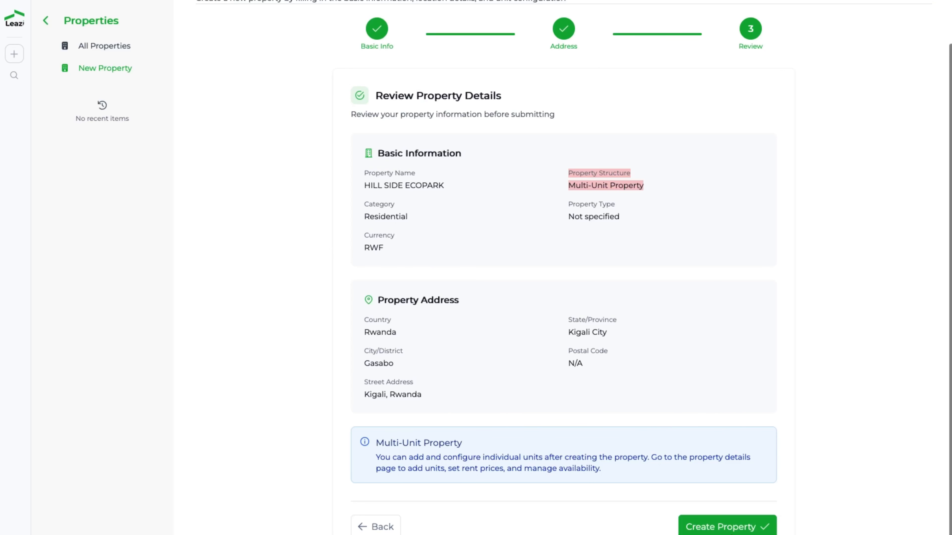
{"action": "left_click", "coordinate": [735, 528]}
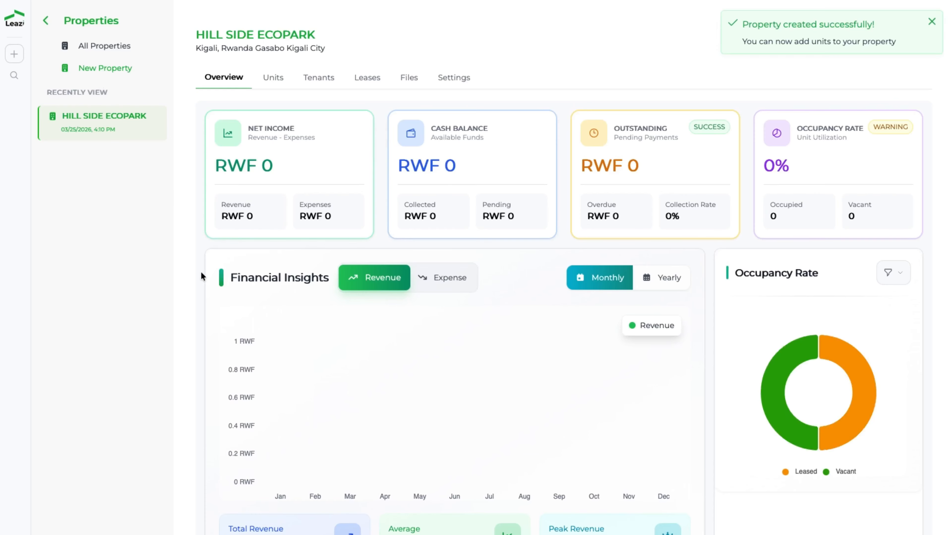
Step: Examine the new property's overview, including its income, cash balance, financial insights, occupancy and recent activities
{"action": "scroll", "coordinate": [420, 386], "scroll_direction": "down", "scroll_amount": 2}
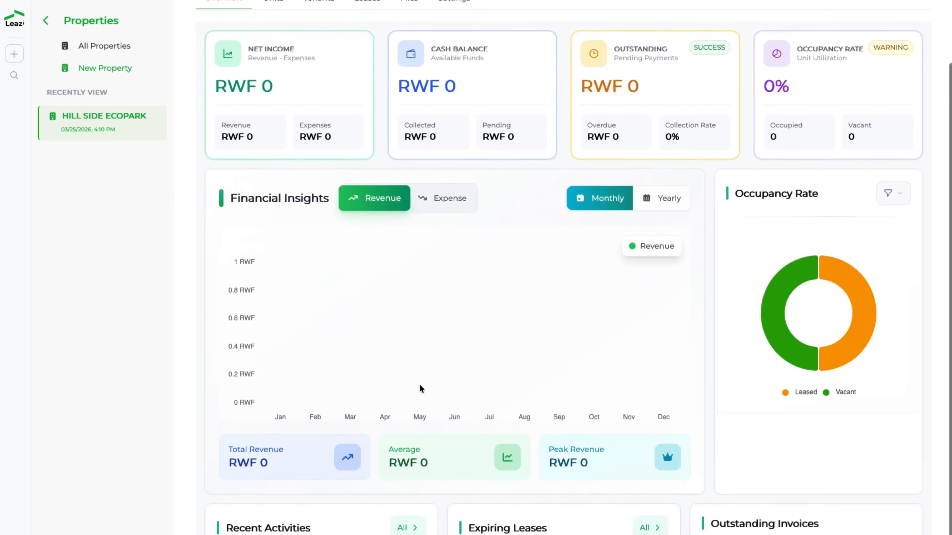
{"action": "scroll", "coordinate": [420, 384], "scroll_direction": "down", "scroll_amount": 3}
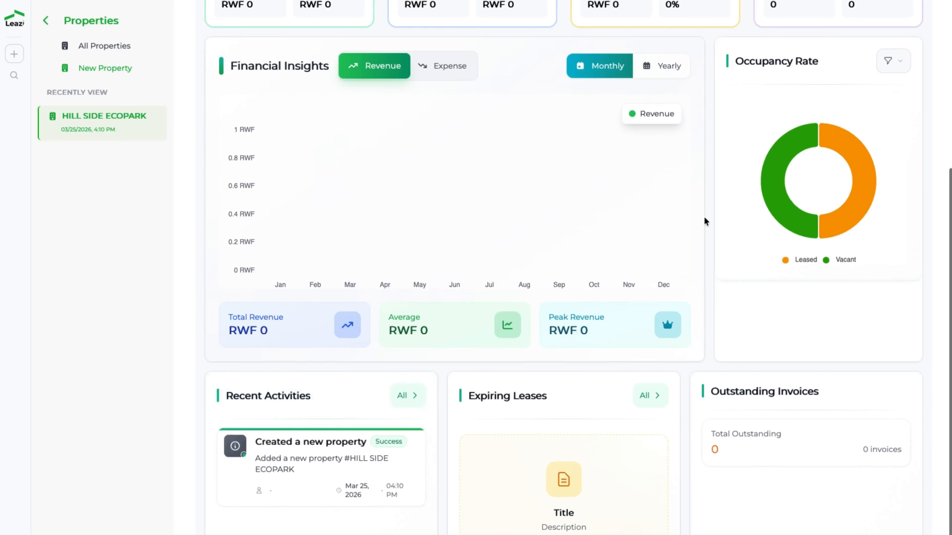
{"action": "scroll", "coordinate": [546, 93], "scroll_direction": "up", "scroll_amount": 1}
{"action": "scroll", "coordinate": [426, 109], "scroll_direction": "up", "scroll_amount": 5}
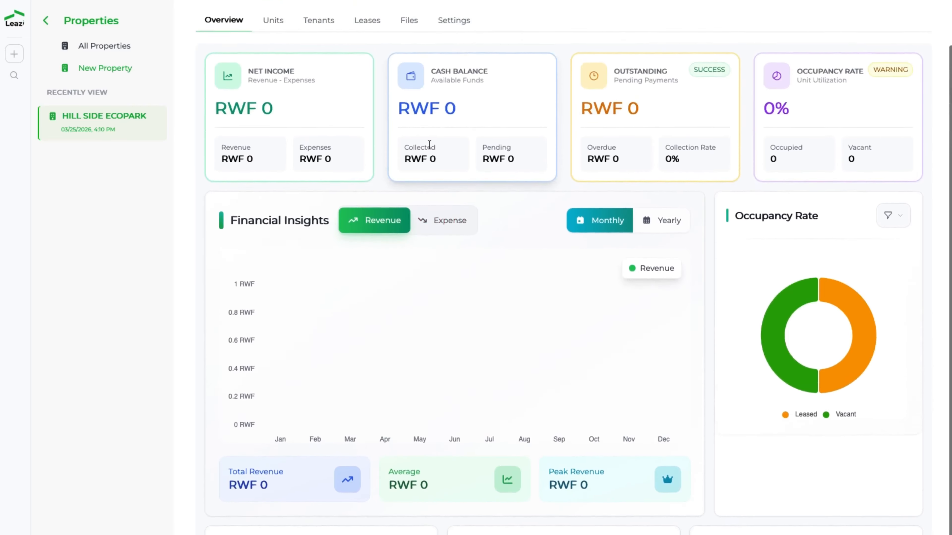
{"action": "left_click", "coordinate": [506, 131]}
{"action": "left_click_drag", "start_coordinate": [506, 131], "coordinate": [425, 131]}
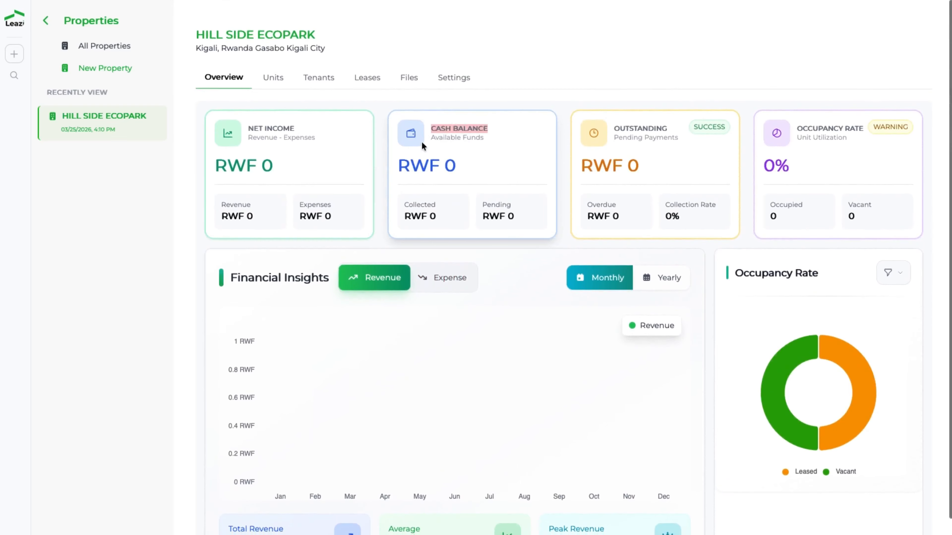
{"action": "scroll", "coordinate": [197, 144], "scroll_direction": "up", "scroll_amount": 1}
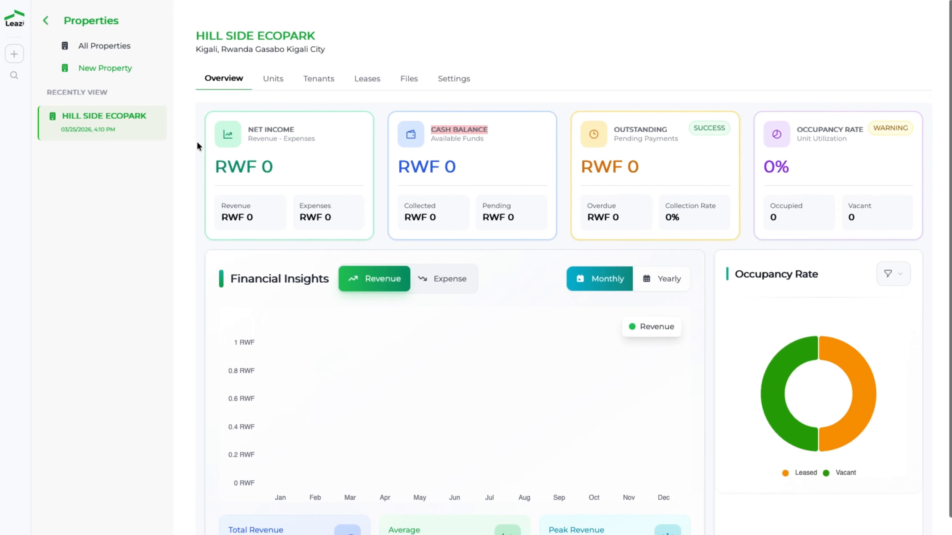
Step: View the property's units, tenants and leases sections
{"action": "left_click", "coordinate": [271, 79]}
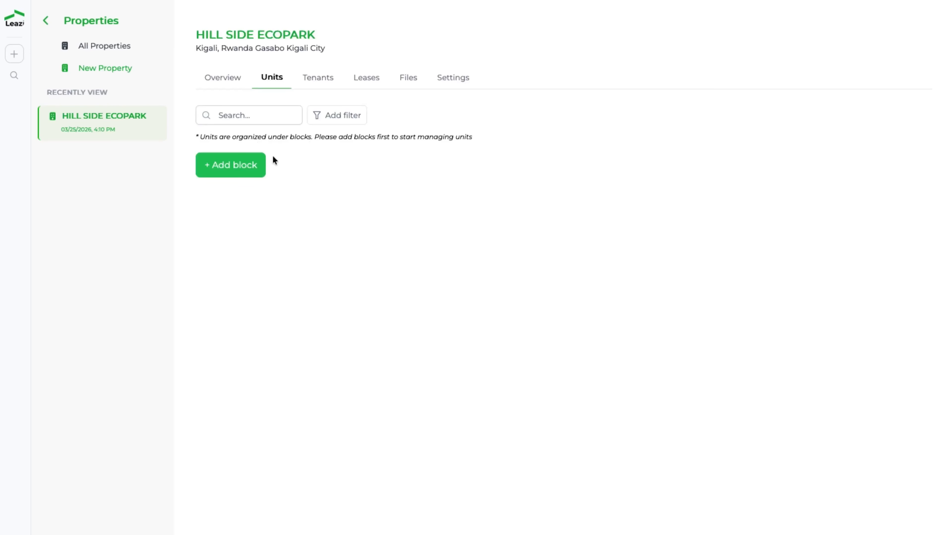
{"action": "left_click", "coordinate": [327, 79]}
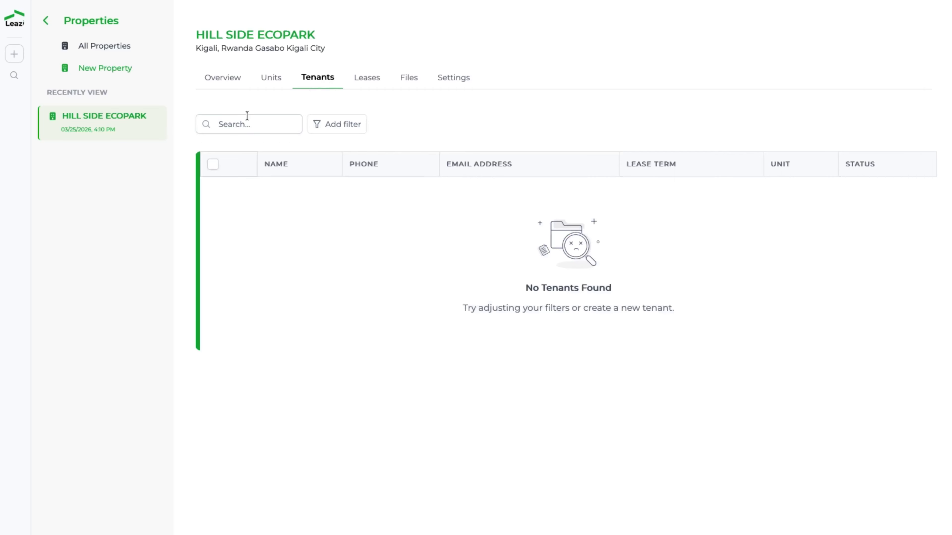
{"action": "left_click", "coordinate": [384, 77]}
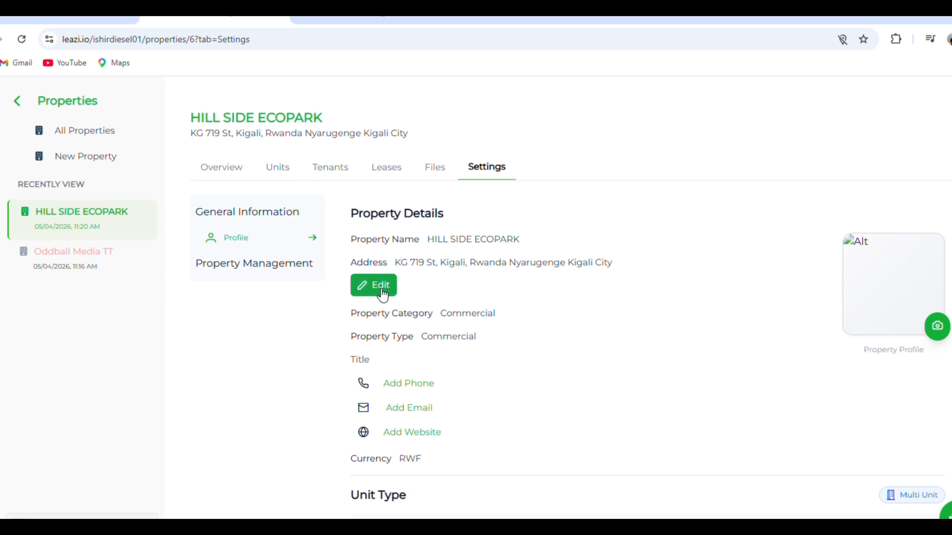
Step: Edit the address in the property details, searching "kacyi" and choosing Kacyiru Executive Apartments, Kigali, Rwanda
{"action": "left_click", "coordinate": [389, 281]}
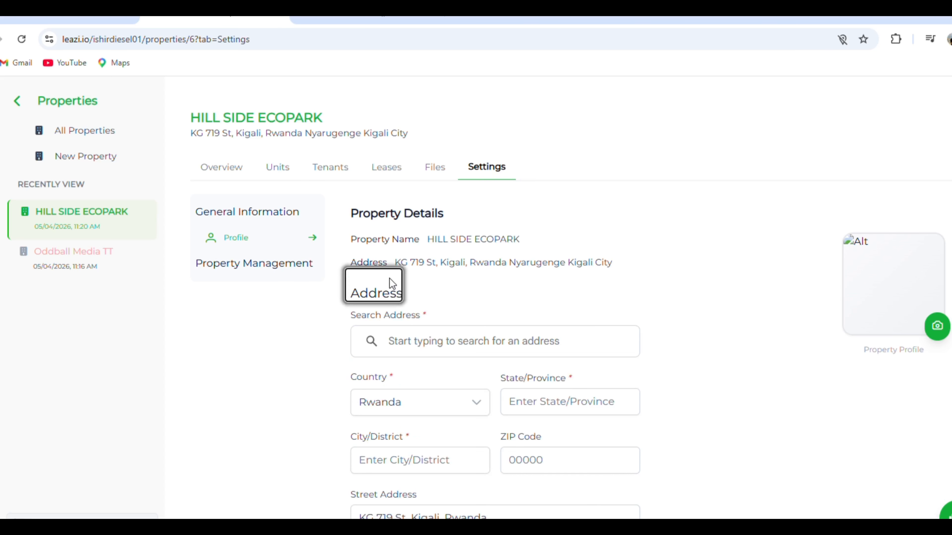
{"action": "left_click", "coordinate": [522, 345]}
{"action": "type", "text": "ka"}
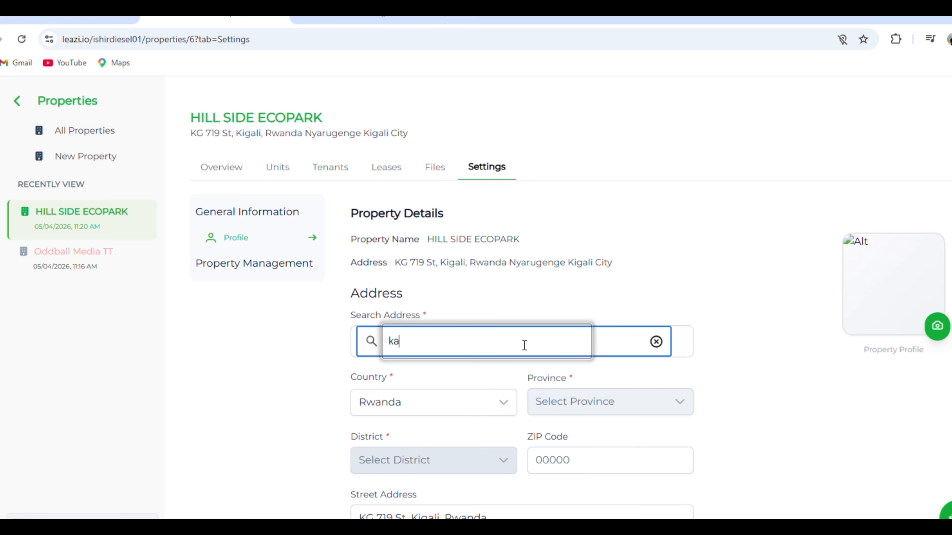
{"action": "type", "text": "cyi"}
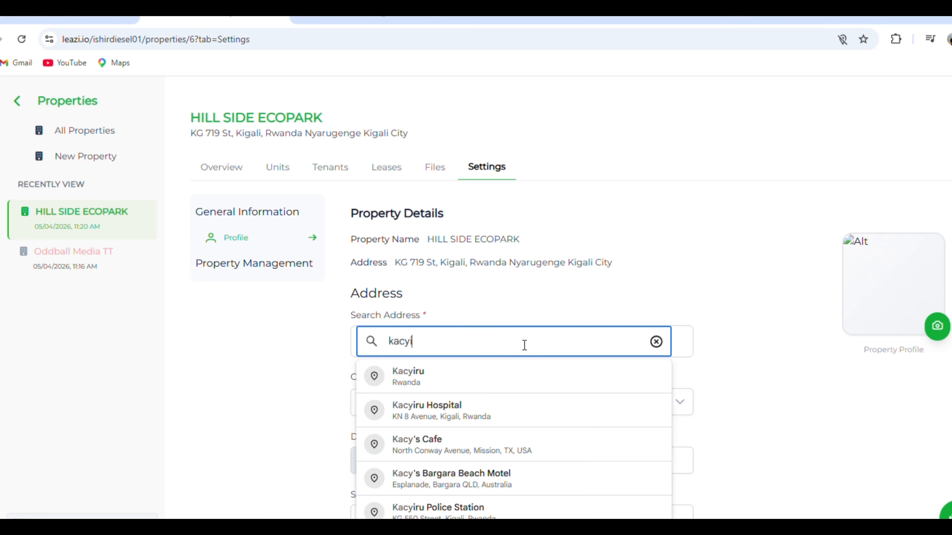
{"action": "left_click", "coordinate": [487, 508]}
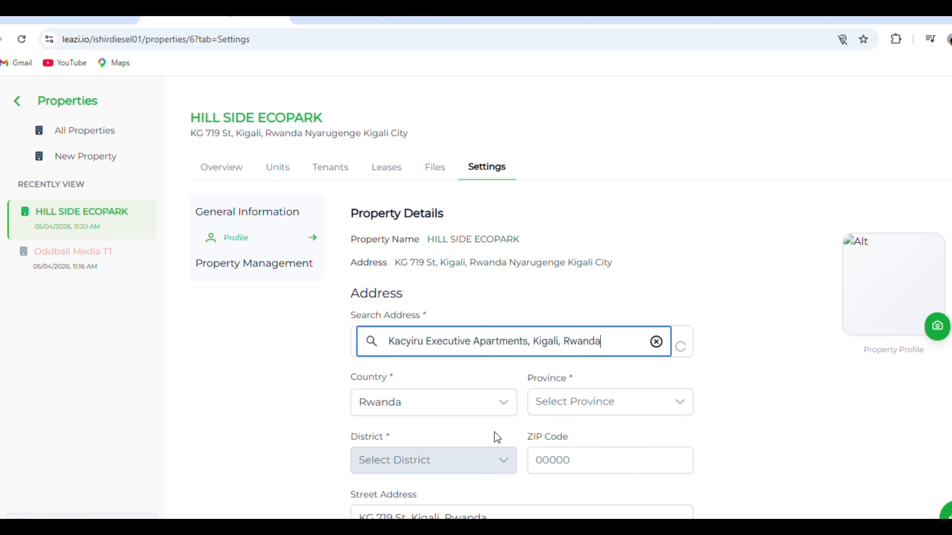
{"action": "scroll", "coordinate": [600, 329], "scroll_direction": "down", "scroll_amount": 6}
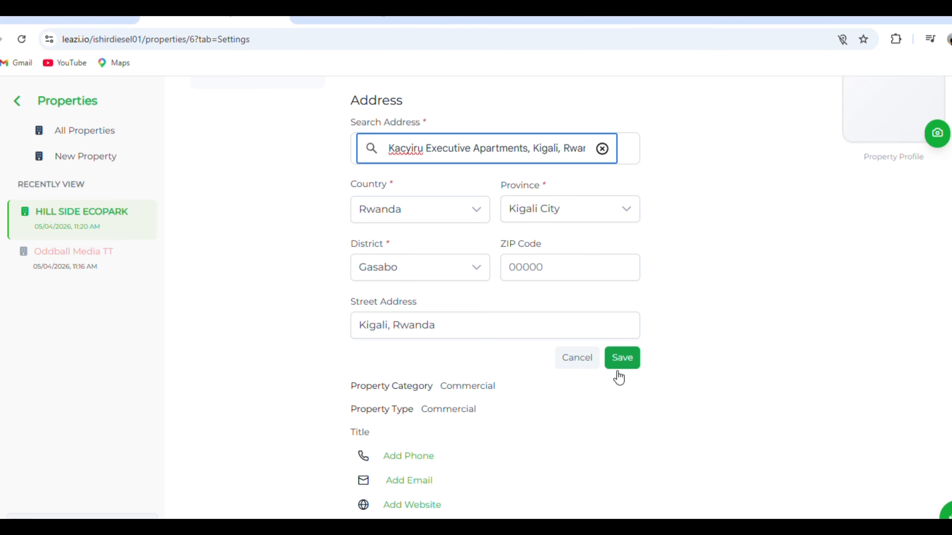
Step: Upload a new profile photo for the property
{"action": "scroll", "coordinate": [743, 386], "scroll_direction": "up", "scroll_amount": 5}
{"action": "mouse_move", "coordinate": [934, 330]}
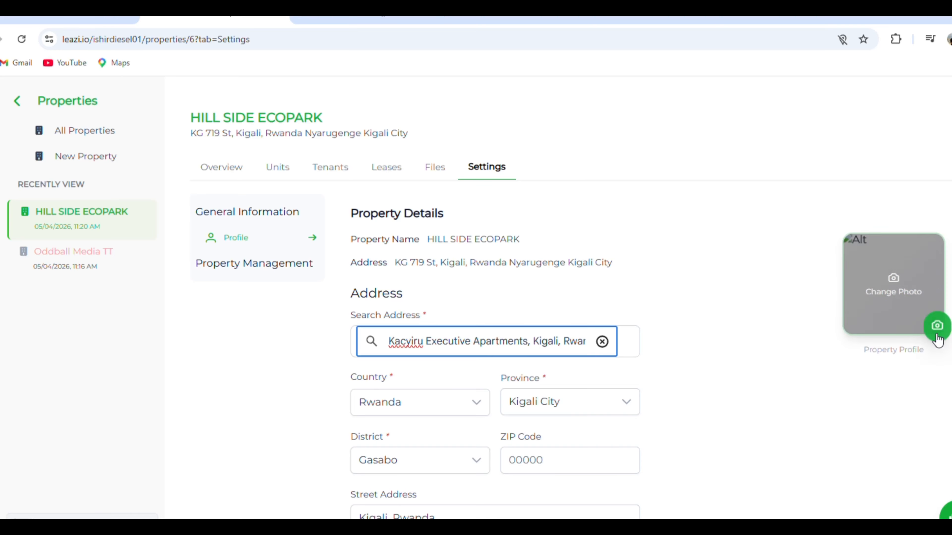
{"action": "left_click", "coordinate": [770, 356]}
{"action": "scroll", "coordinate": [428, 327], "scroll_direction": "down", "scroll_amount": 6}
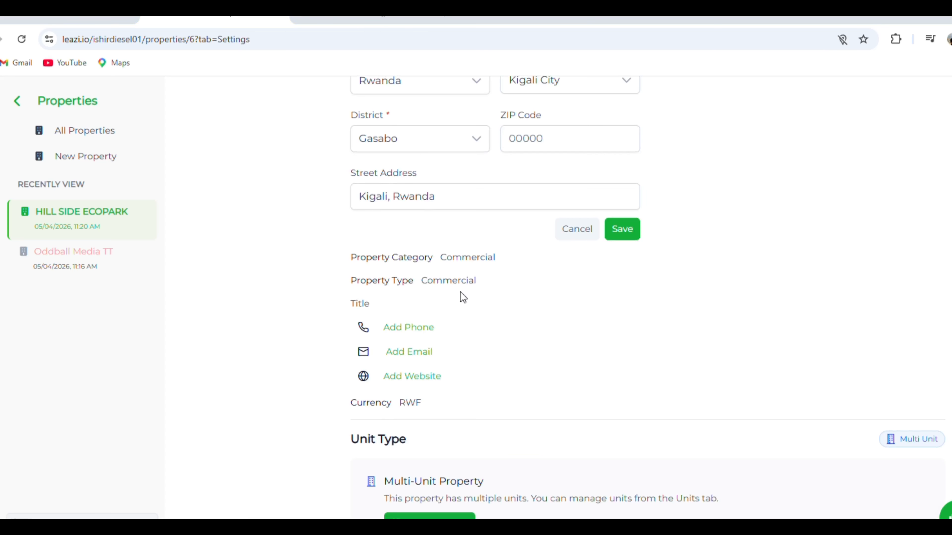
{"action": "scroll", "coordinate": [201, 132], "scroll_direction": "up", "scroll_amount": 5}
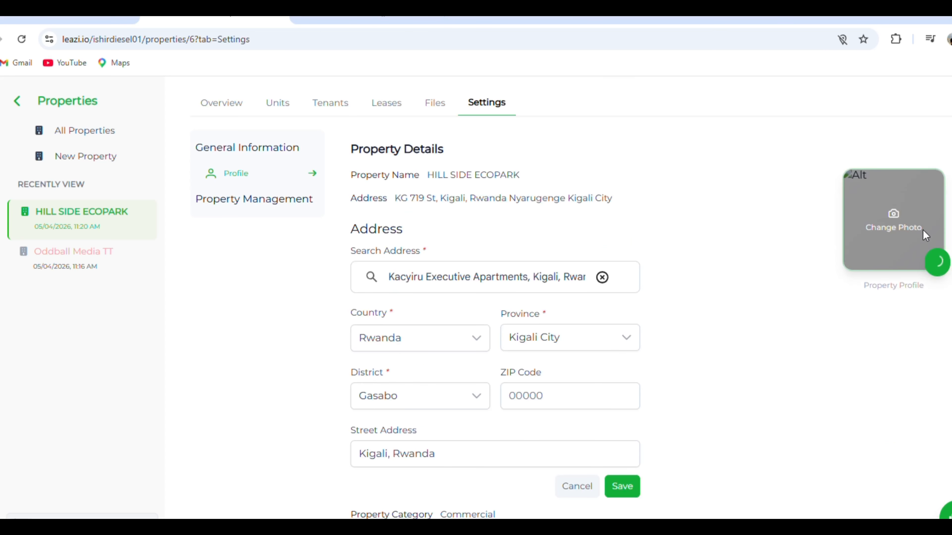
Step: Add a contact phone number to the property details and save it
{"action": "scroll", "coordinate": [550, 319], "scroll_direction": "down", "scroll_amount": 5}
{"action": "scroll", "coordinate": [552, 321], "scroll_direction": "down", "scroll_amount": 2}
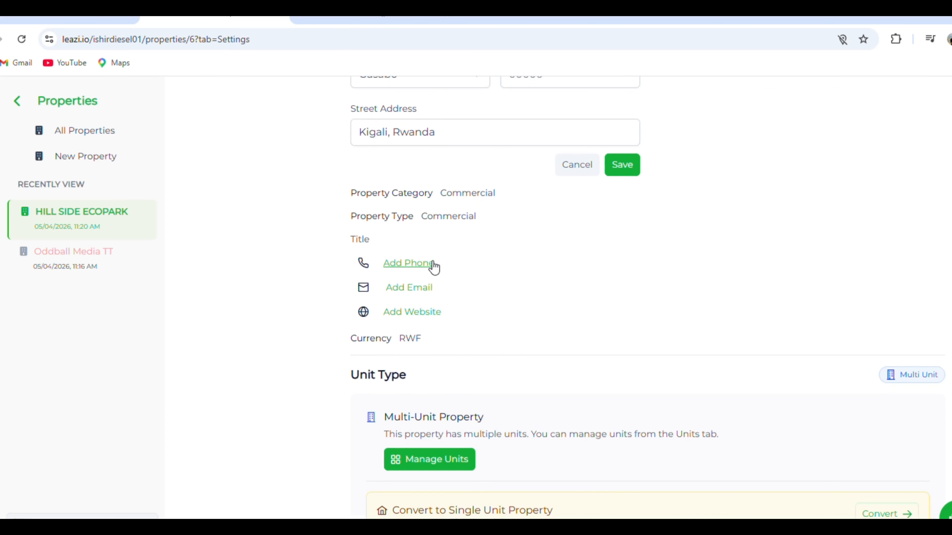
{"action": "left_click", "coordinate": [418, 267]}
{"action": "left_click", "coordinate": [463, 270]}
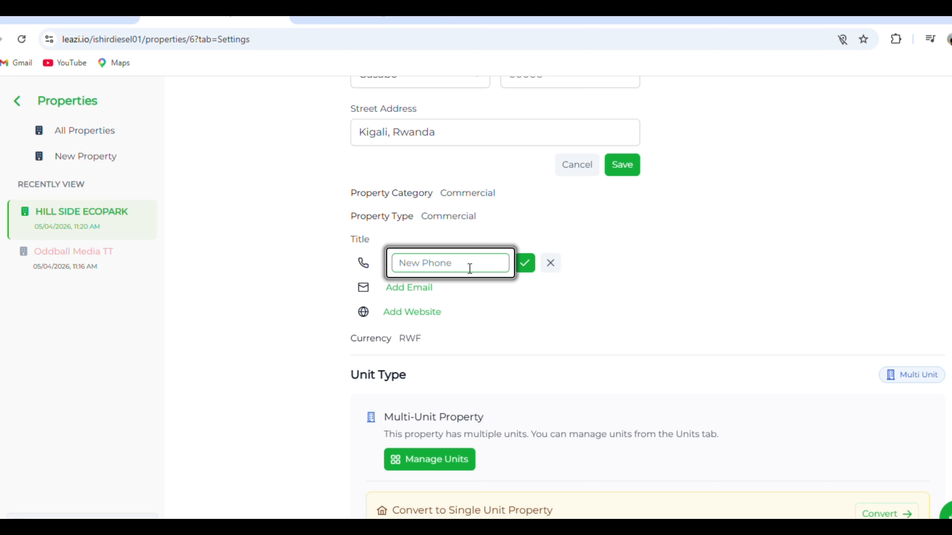
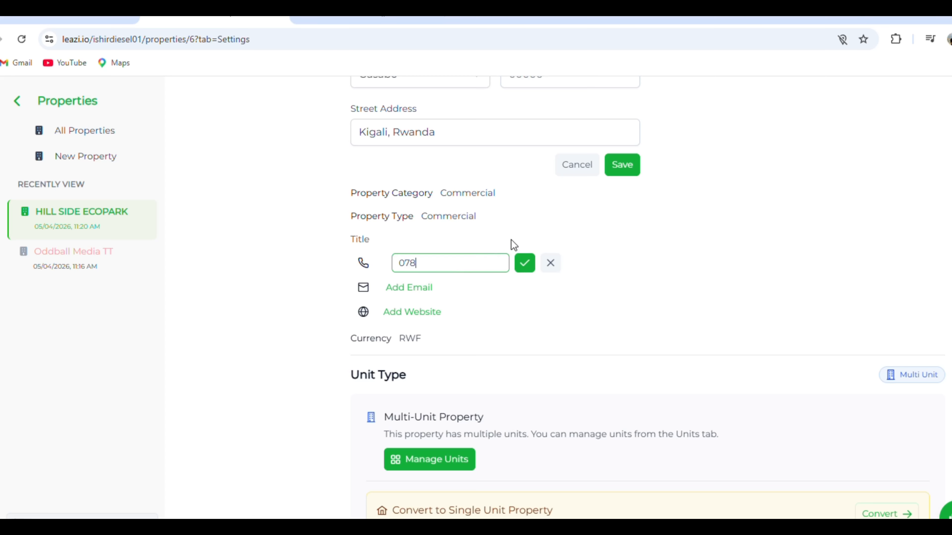
{"action": "left_click", "coordinate": [529, 266]}
Step: Add a contact e-mail address to the property details and save it
{"action": "left_click", "coordinate": [418, 298]}
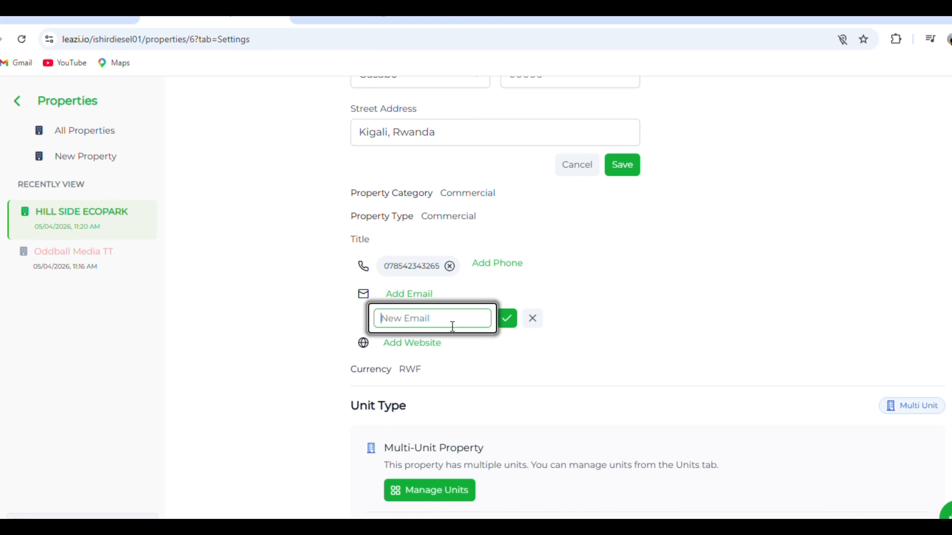
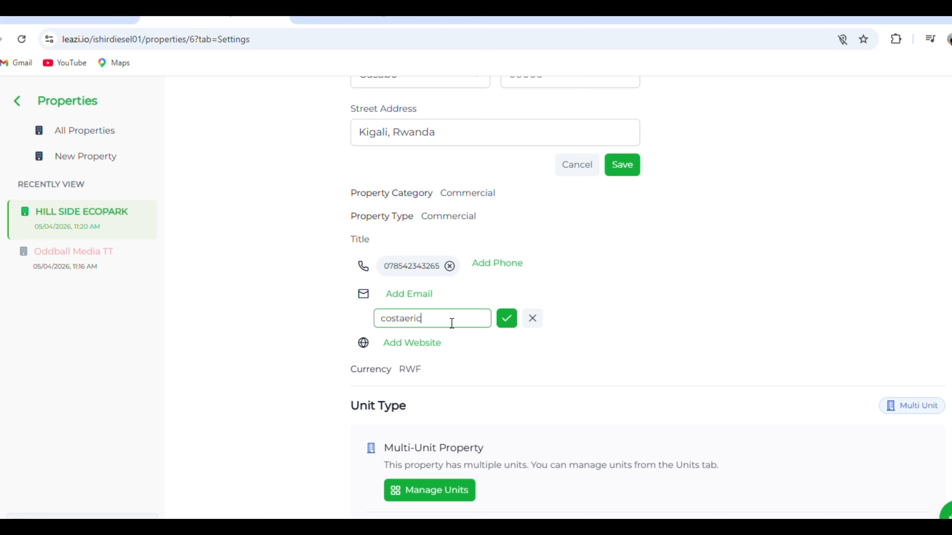
{"action": "left_click", "coordinate": [505, 321]}
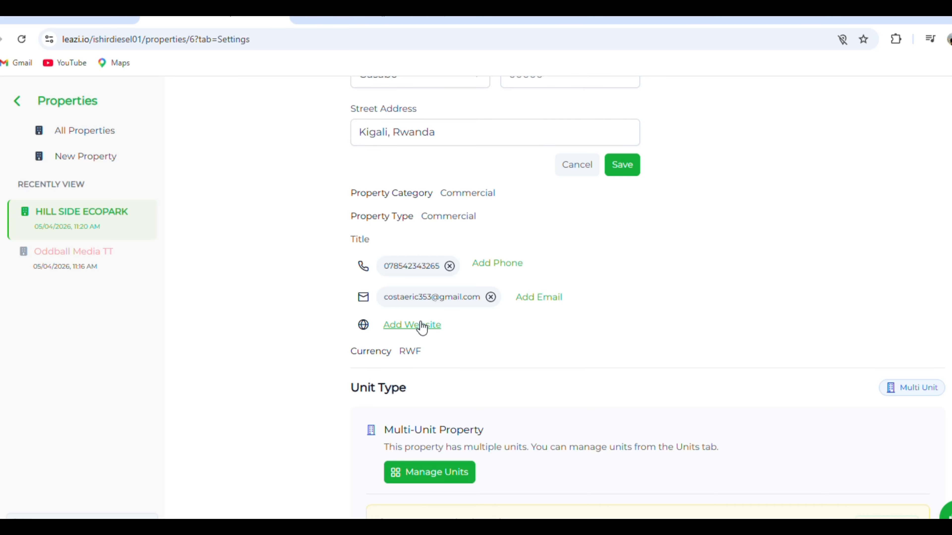
Step: View the unit management page from the Unit Type section, and return to the property settings
{"action": "scroll", "coordinate": [421, 327], "scroll_direction": "down", "scroll_amount": 5}
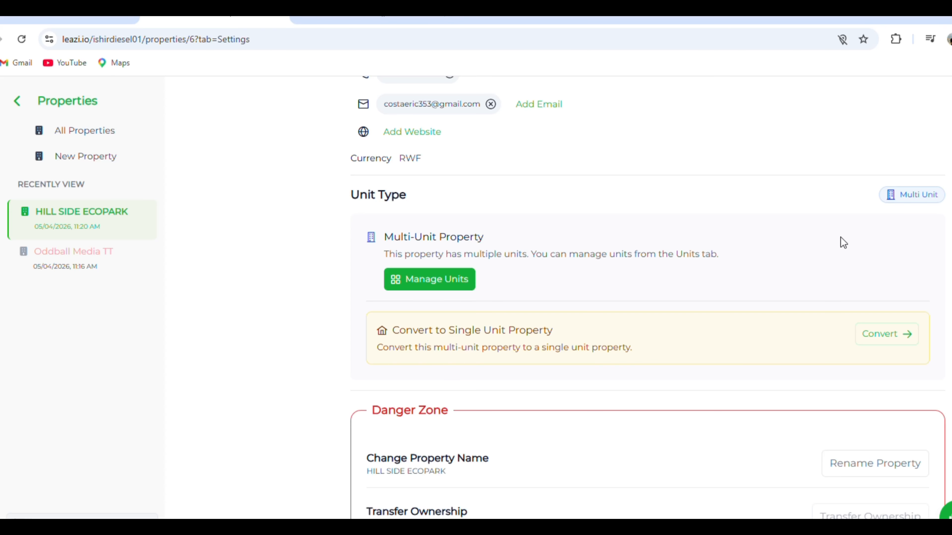
{"action": "left_click", "coordinate": [458, 284]}
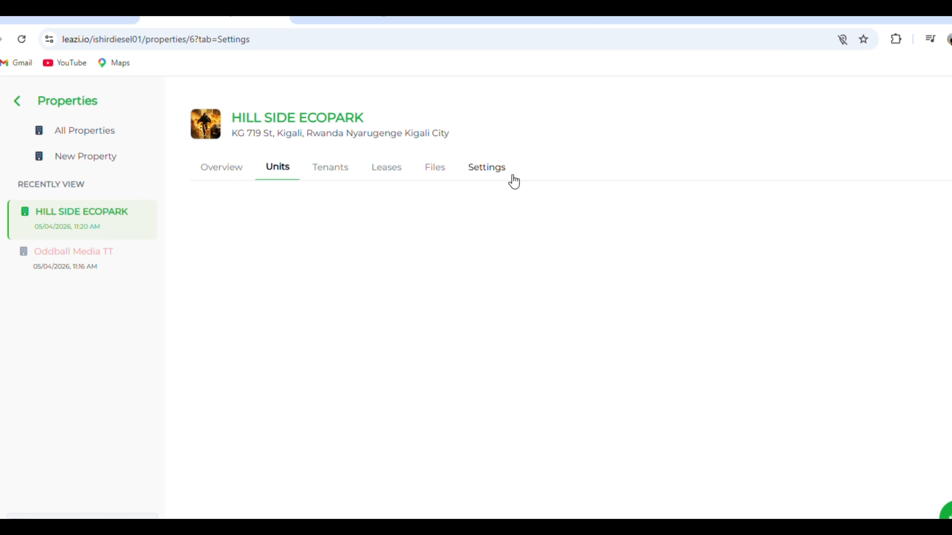
{"action": "left_click", "coordinate": [487, 168]}
{"action": "scroll", "coordinate": [892, 368], "scroll_direction": "down", "scroll_amount": 7}
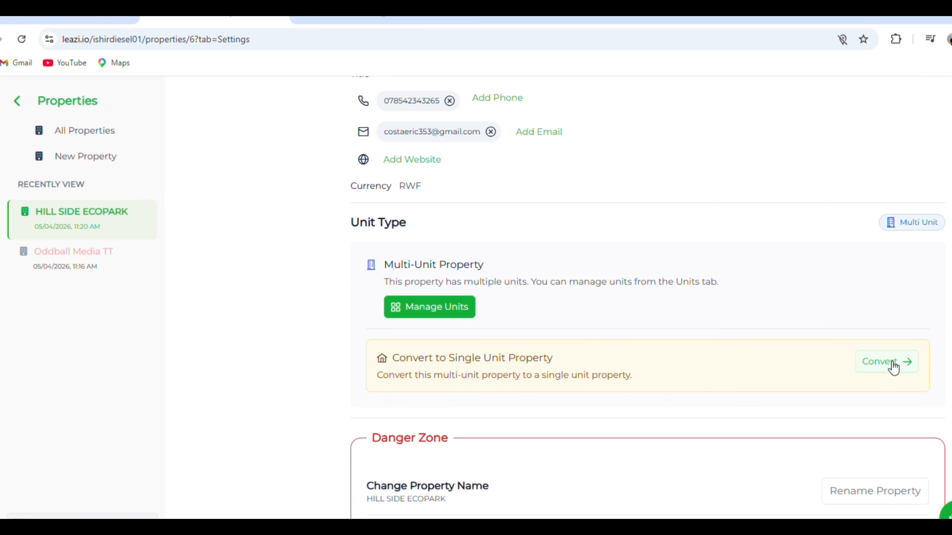
Step: Rename the property to HILL SIDE ECOPARK TT and check the name in the property details
{"action": "scroll", "coordinate": [554, 296], "scroll_direction": "down", "scroll_amount": 3}
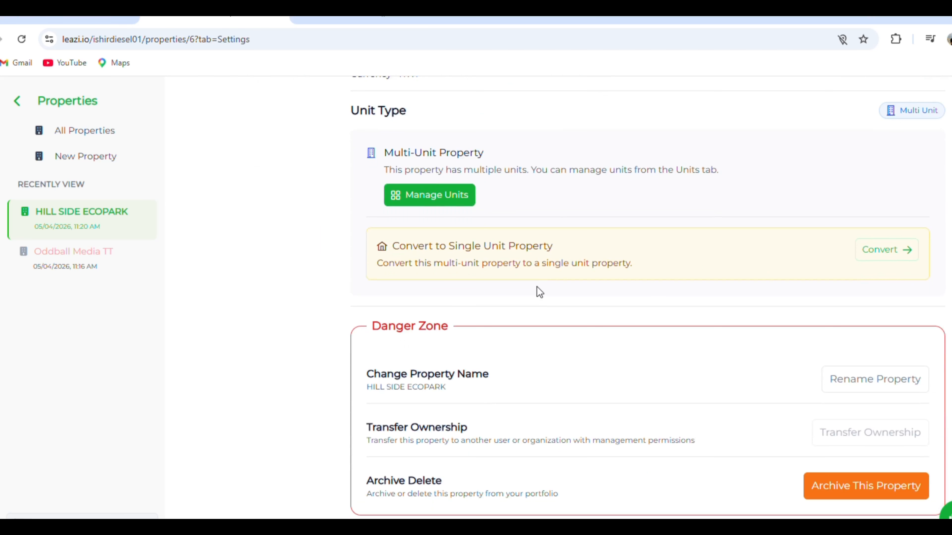
{"action": "left_click", "coordinate": [886, 382]}
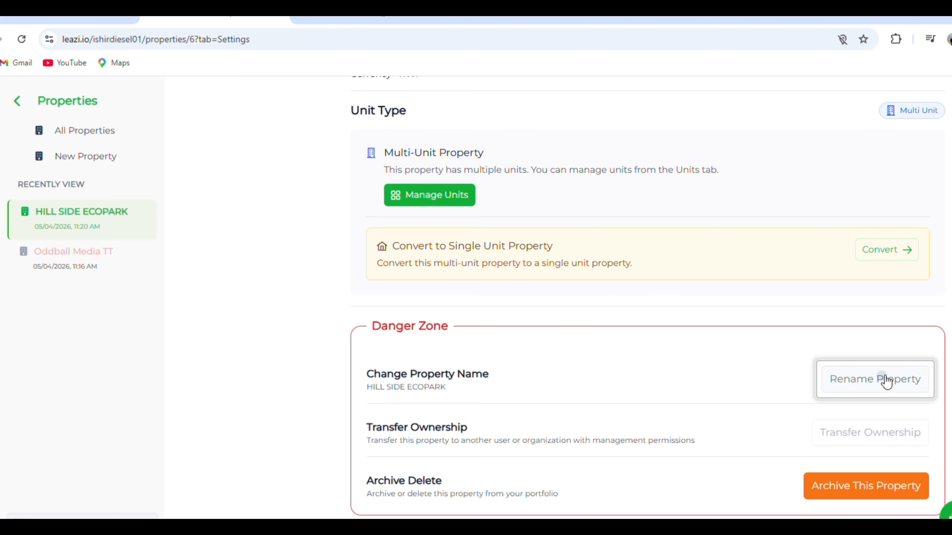
{"action": "left_click", "coordinate": [484, 330]}
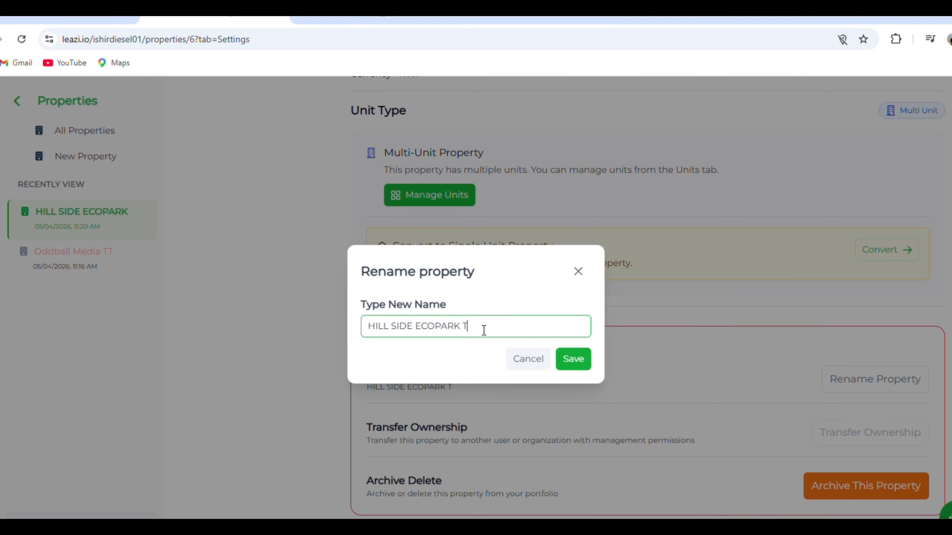
{"action": "left_click", "coordinate": [578, 358]}
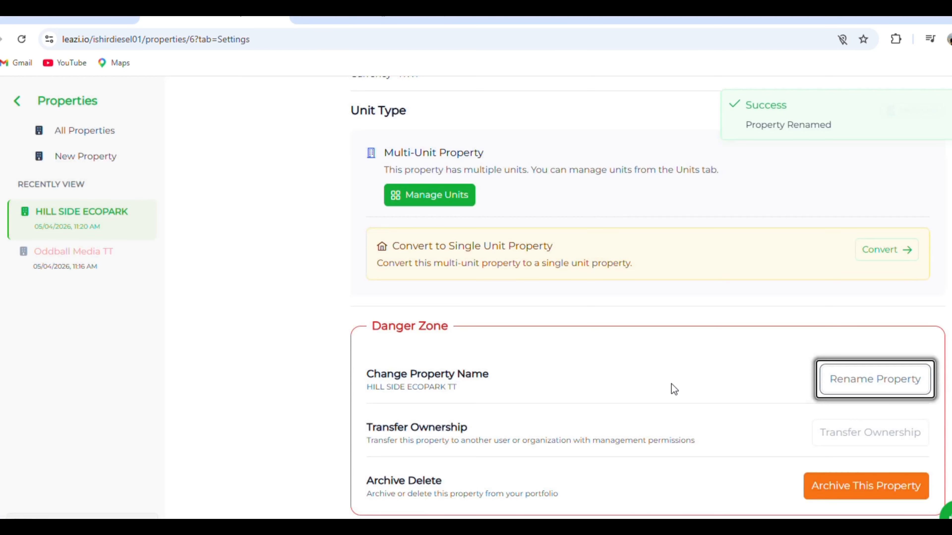
{"action": "scroll", "coordinate": [670, 384], "scroll_direction": "up", "scroll_amount": 6}
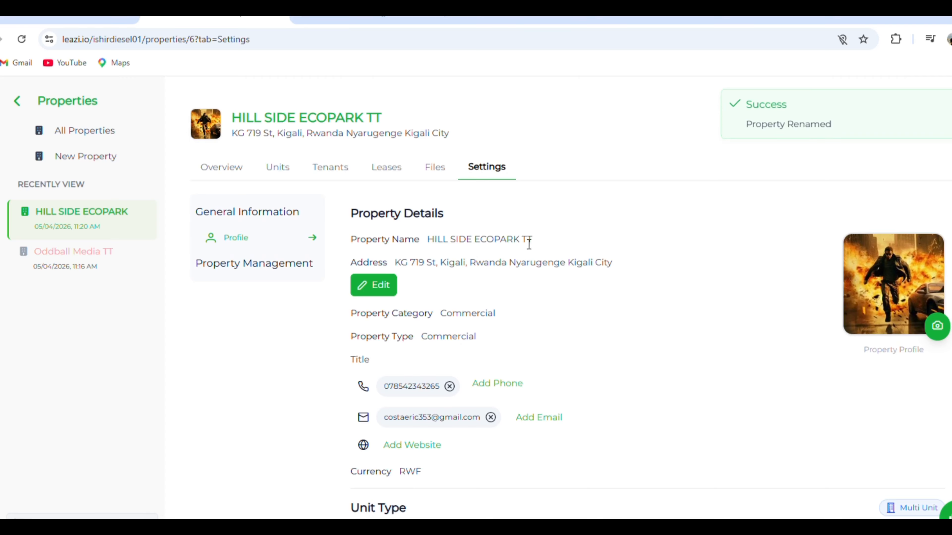
{"action": "left_click_drag", "start_coordinate": [522, 243], "coordinate": [531, 244]}
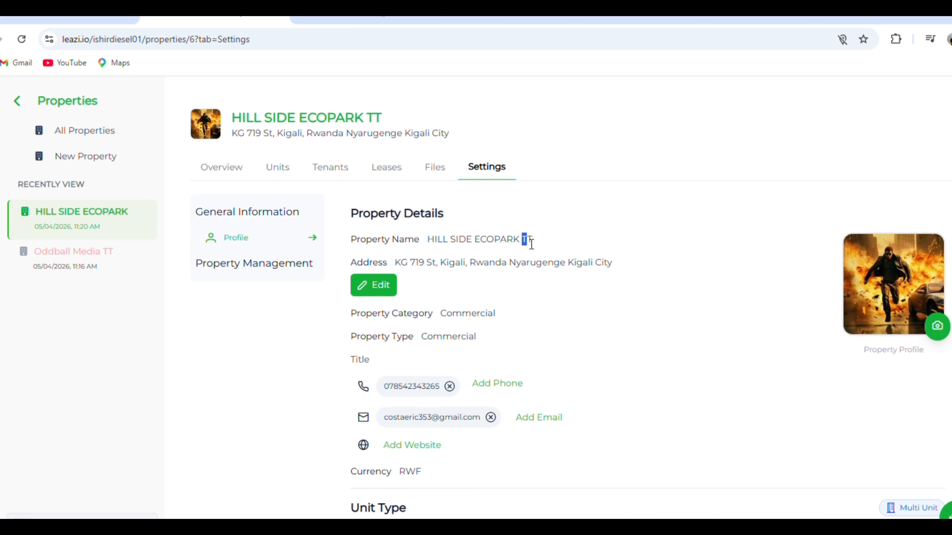
{"action": "left_click", "coordinate": [552, 246]}
Step: Try the property's delete option with the confirmation name HILL SIDE ECOPARK TT, switch back to archiving and close the dialog without applying either
{"action": "scroll", "coordinate": [598, 315], "scroll_direction": "down", "scroll_amount": 6}
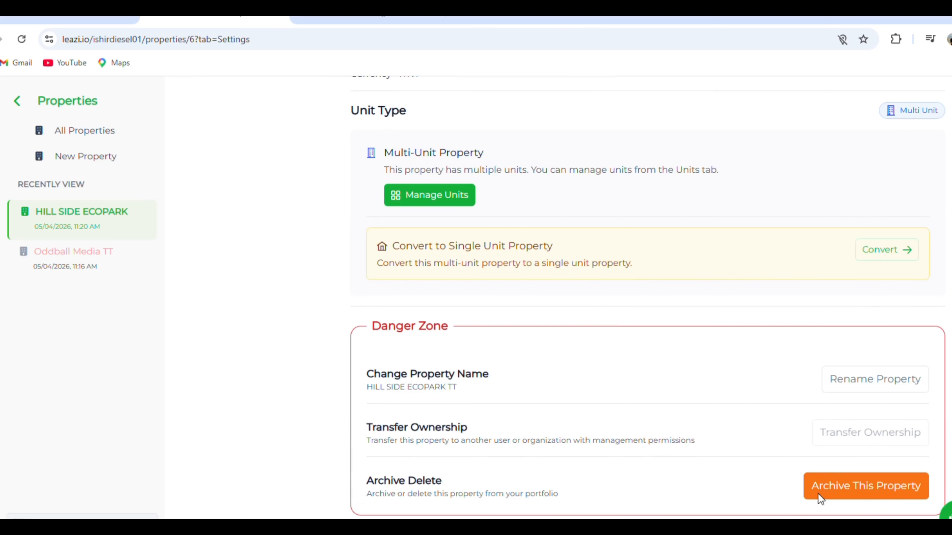
{"action": "left_click", "coordinate": [862, 487]}
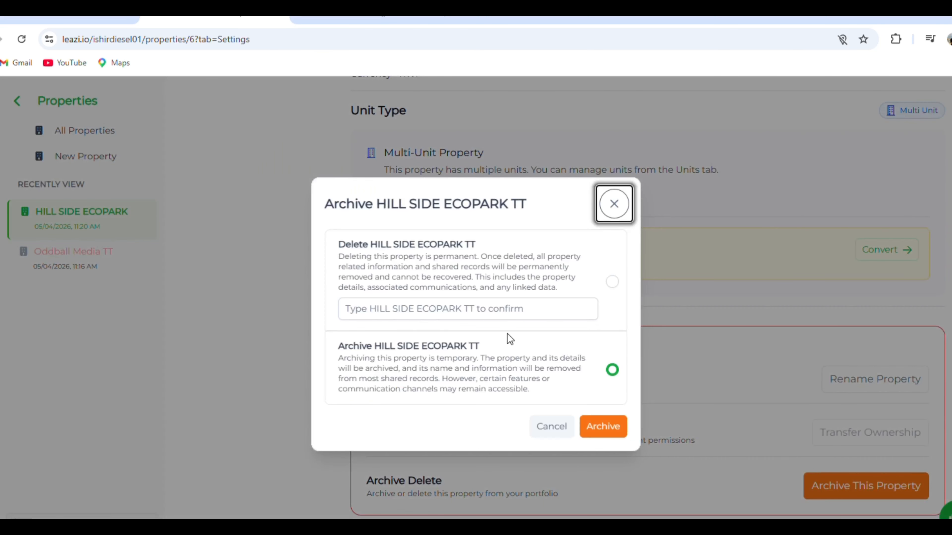
{"action": "left_click", "coordinate": [564, 316]}
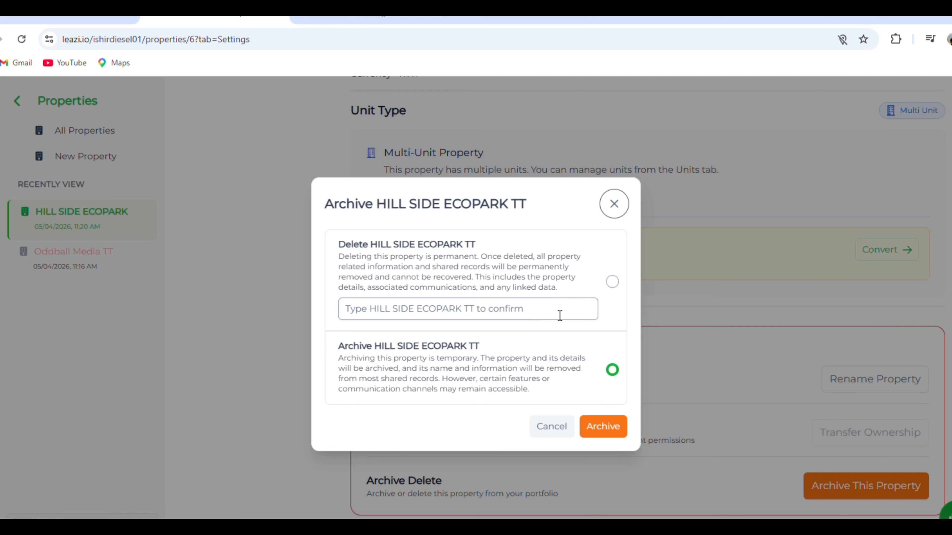
{"action": "left_click", "coordinate": [613, 285]}
{"action": "left_click", "coordinate": [520, 317]}
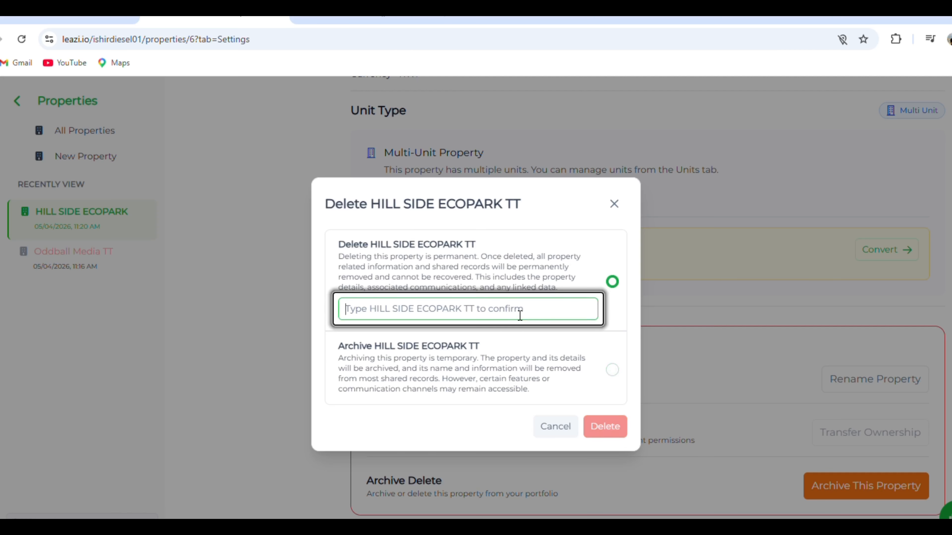
{"action": "type", "text": "hi"}
{"action": "key", "text": "BackSpace"}
{"action": "key", "text": "BackSpace"}
{"action": "type", "text": "HILL"}
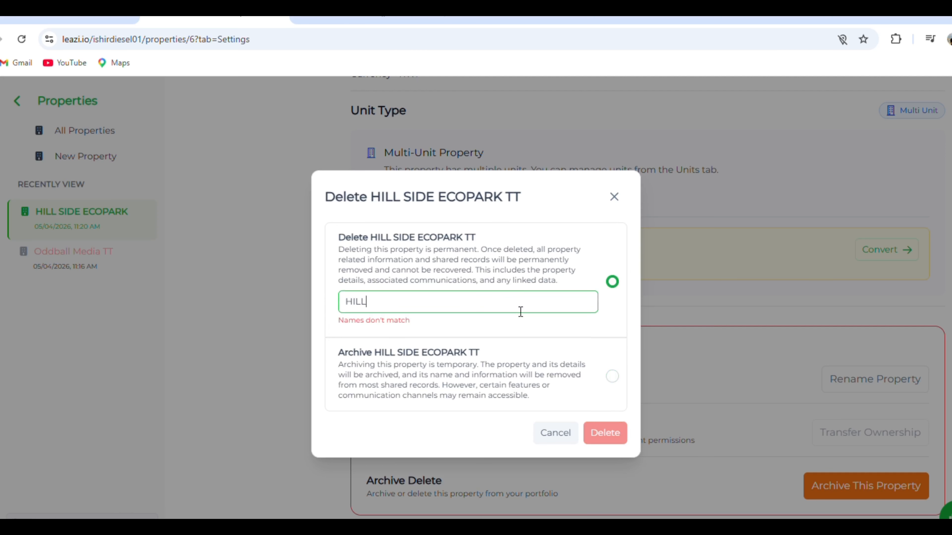
{"action": "type", "text": " SIDE ECOPARK TT"}
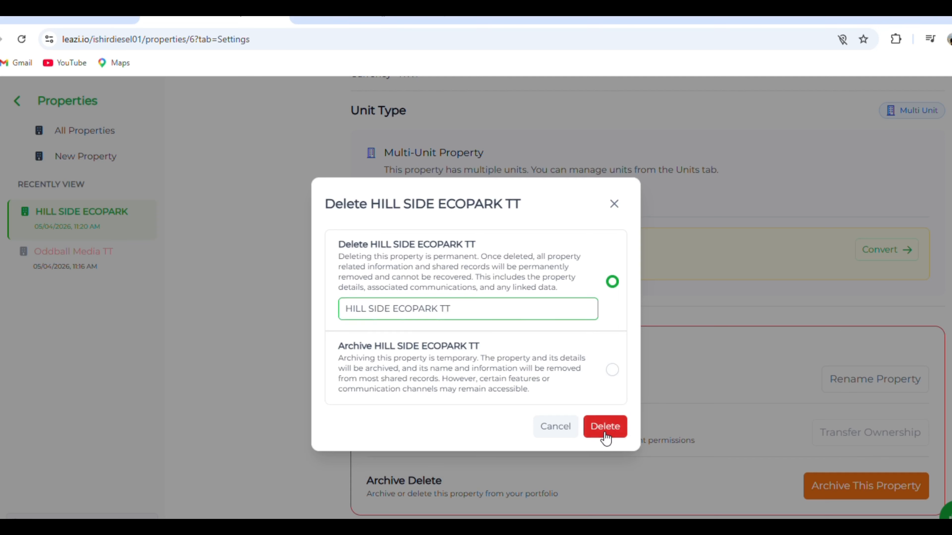
{"action": "left_click", "coordinate": [612, 370]}
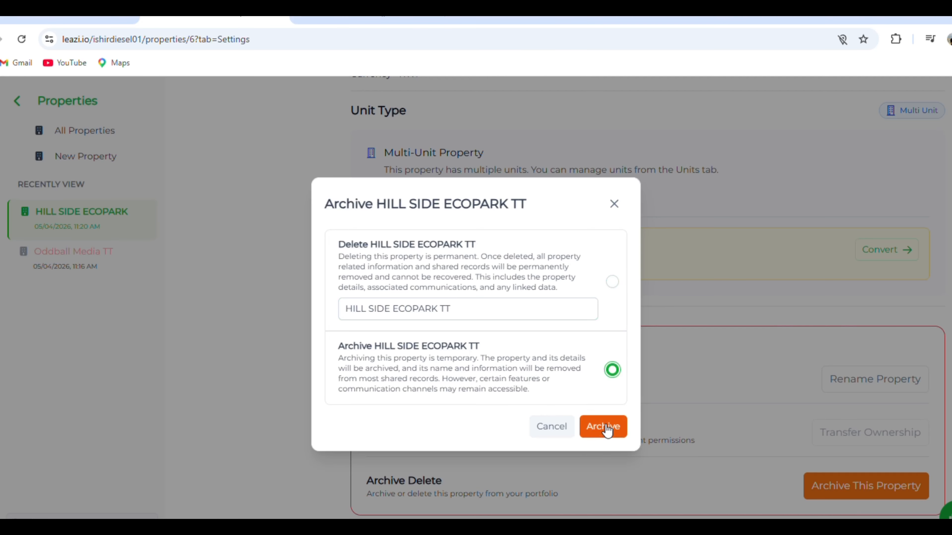
{"action": "left_click", "coordinate": [618, 206]}
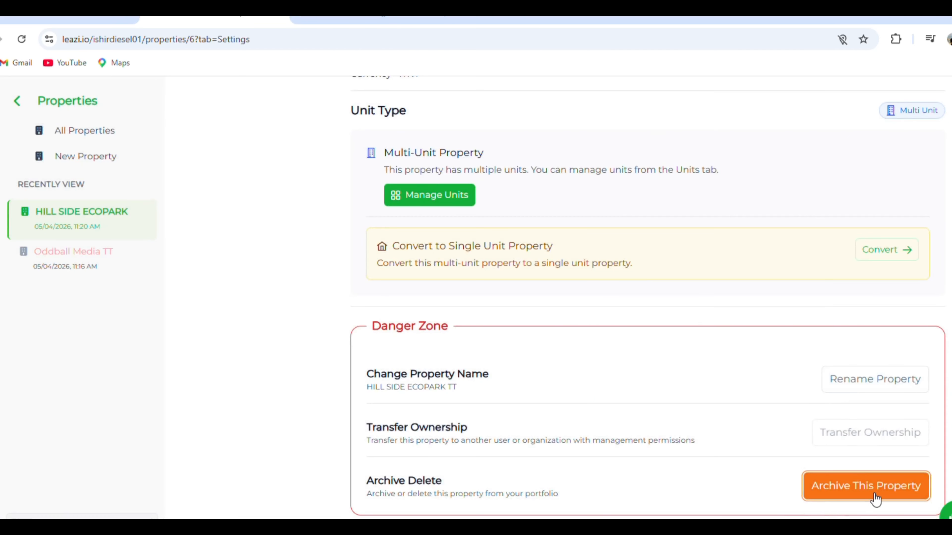
{"action": "scroll", "coordinate": [828, 459], "scroll_direction": "up", "scroll_amount": 10}
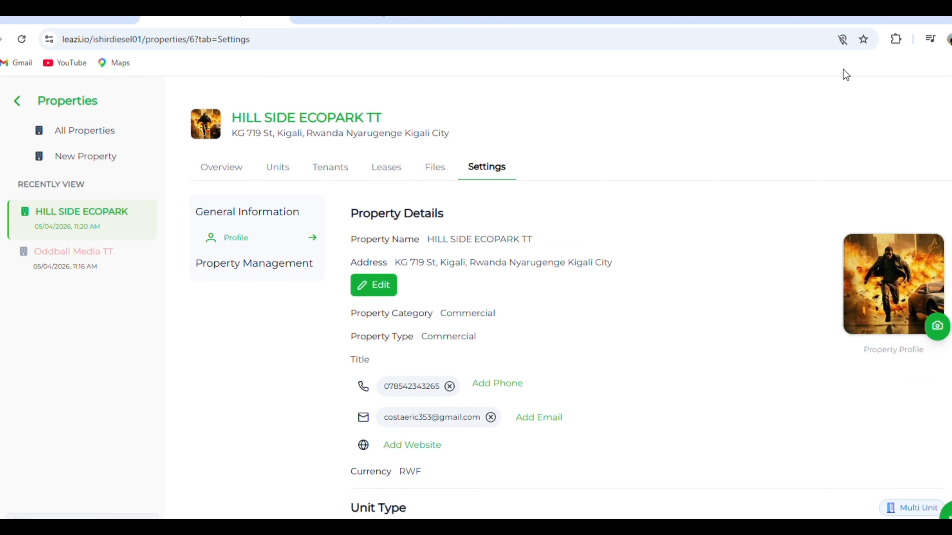
{"action": "scroll", "coordinate": [814, 450], "scroll_direction": "down", "scroll_amount": 10}
{"action": "scroll", "coordinate": [829, 464], "scroll_direction": "up", "scroll_amount": 8}
{"action": "scroll", "coordinate": [829, 459], "scroll_direction": "up", "scroll_amount": 2}
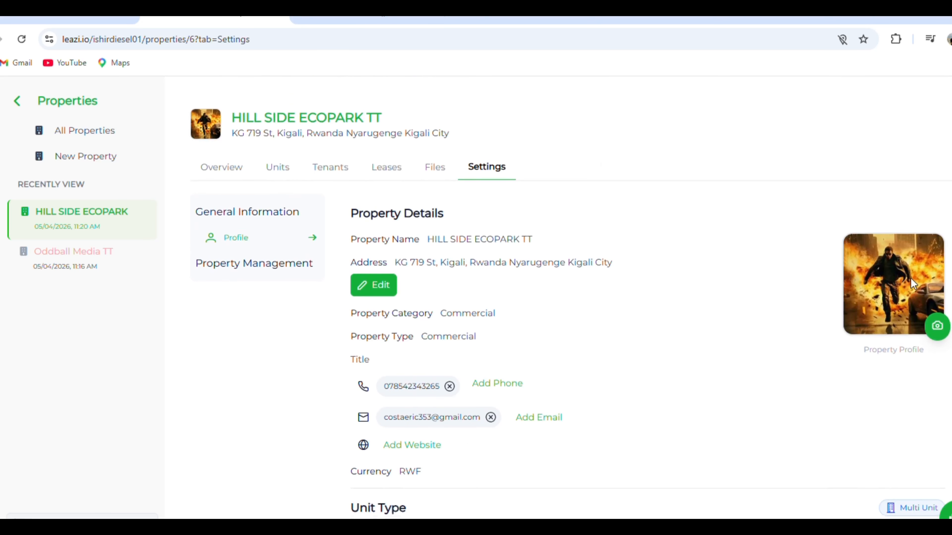